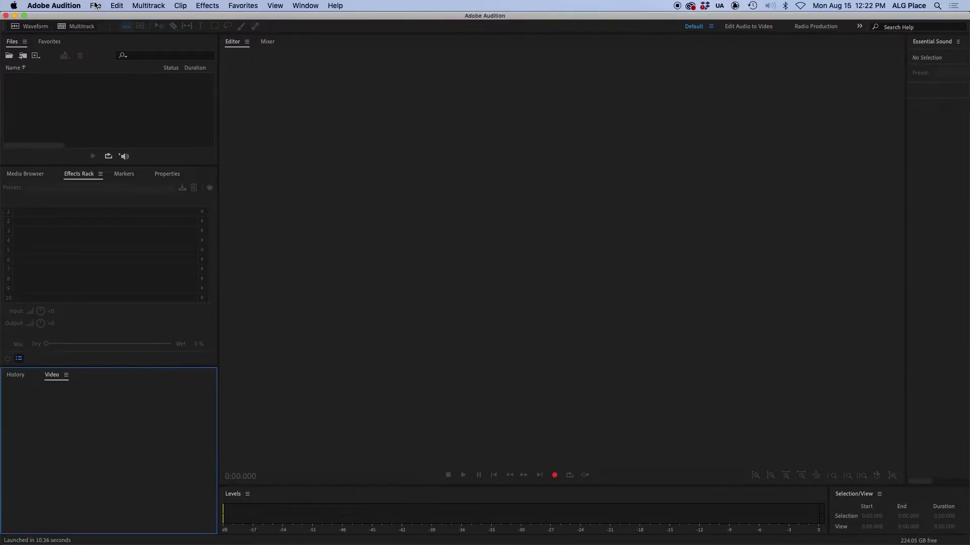
- Show the File menu's New submenu to see the new-session and new-file options
{"action": "left_click", "coordinate": [96, 5]}
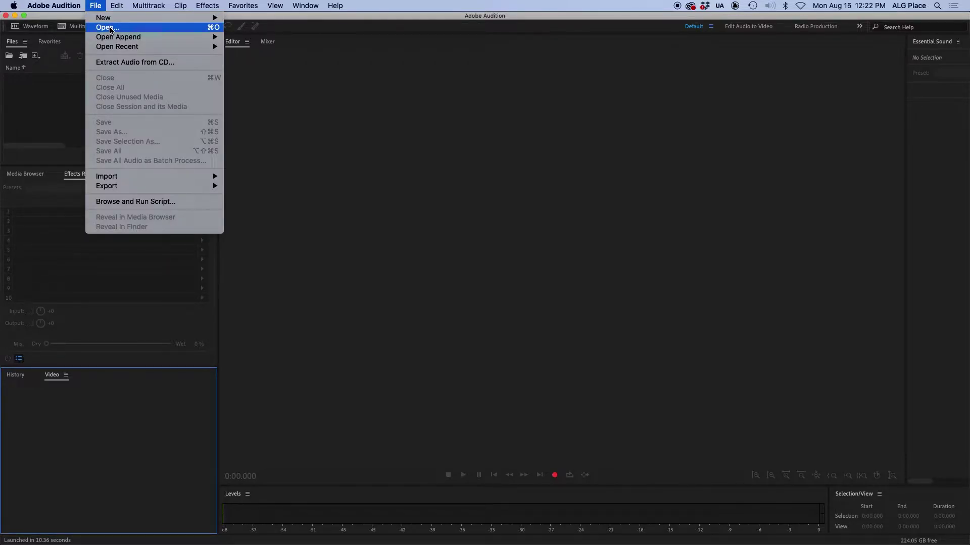
{"action": "mouse_move", "coordinate": [111, 18]}
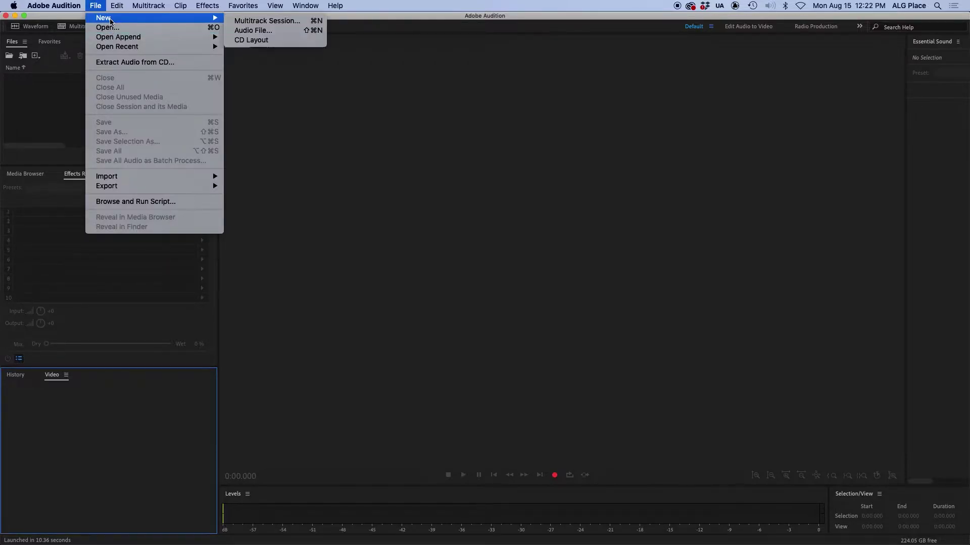
- Start a new multitrack session named FS ADA Project- Banana Boat
{"action": "left_click", "coordinate": [262, 22]}
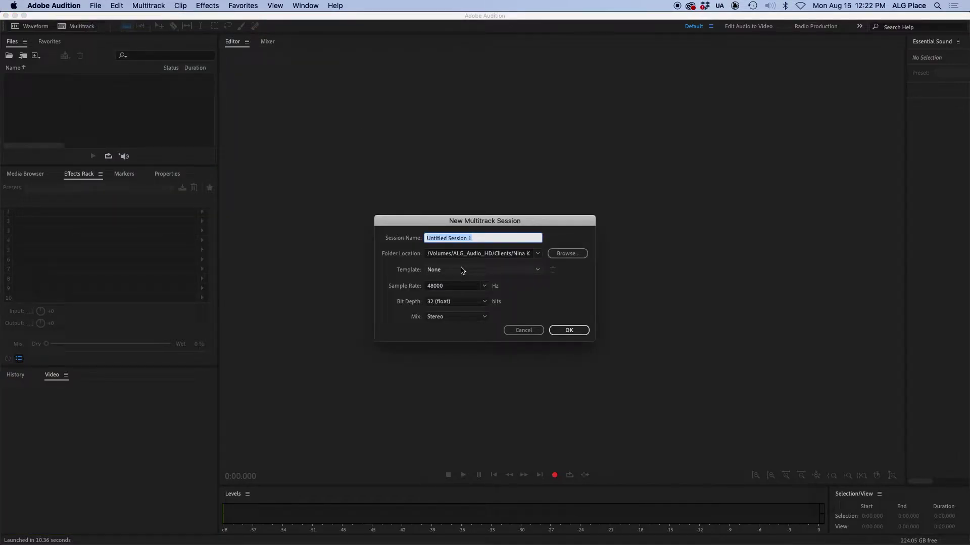
{"action": "type", "text": "FS ADA Project- Banana Boat"}
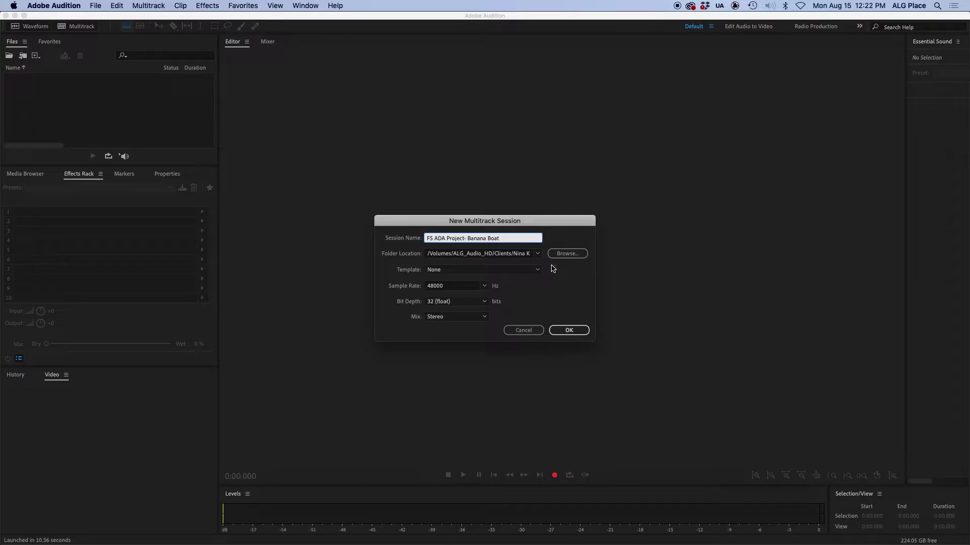
- Browse to Clients > Full Sail > FS ADA Project- Banana Boat for the session location
{"action": "left_click", "coordinate": [538, 257]}
{"action": "left_click", "coordinate": [569, 253]}
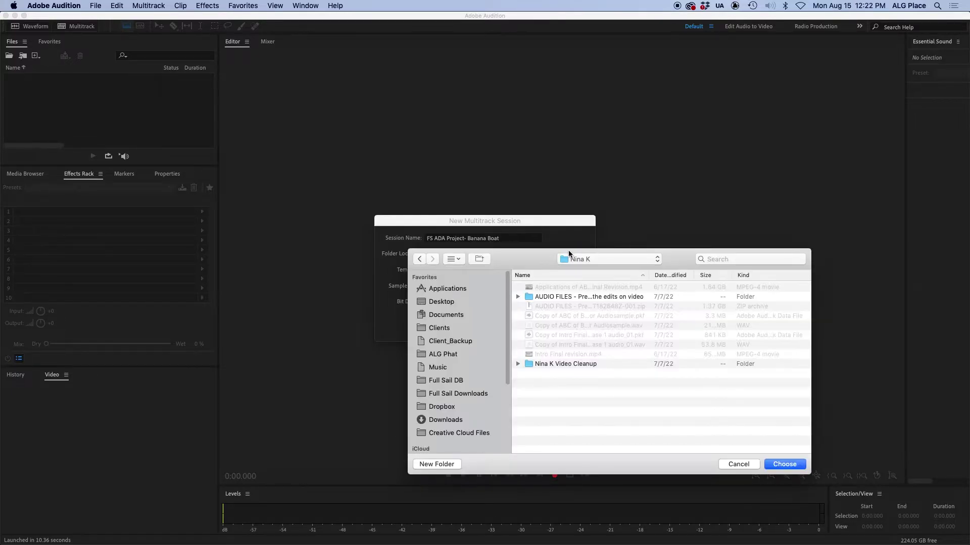
{"action": "left_click", "coordinate": [451, 328]}
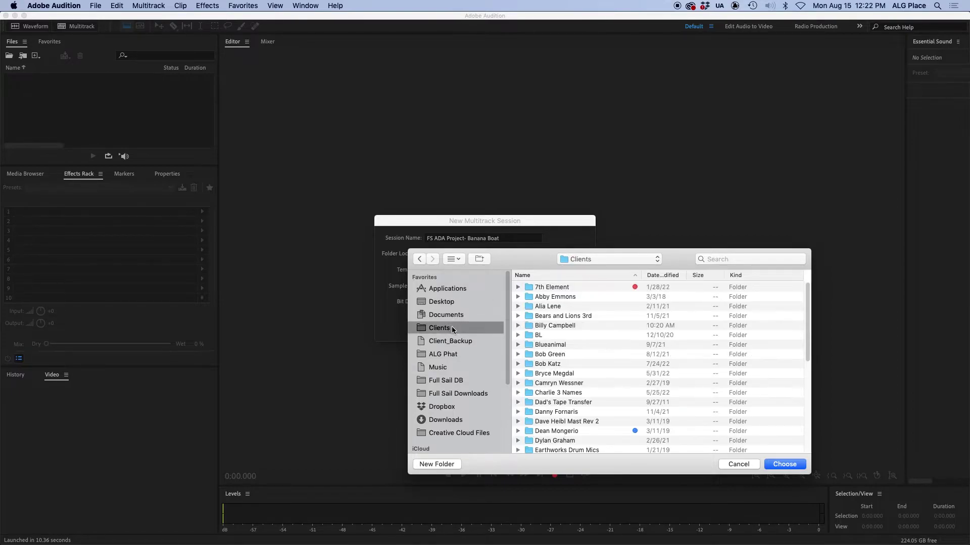
{"action": "scroll", "coordinate": [550, 411], "scroll_direction": "down", "scroll_amount": 5}
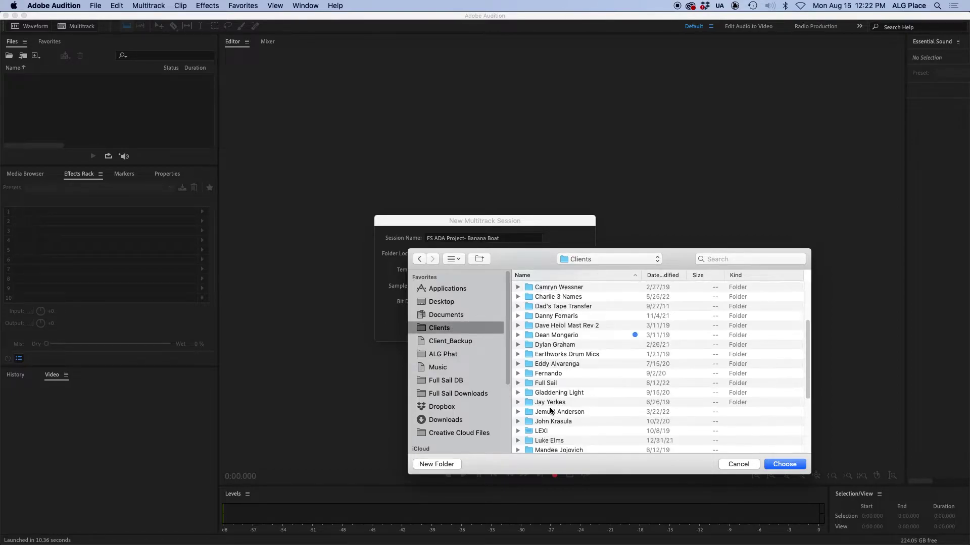
{"action": "double_click", "coordinate": [530, 382]}
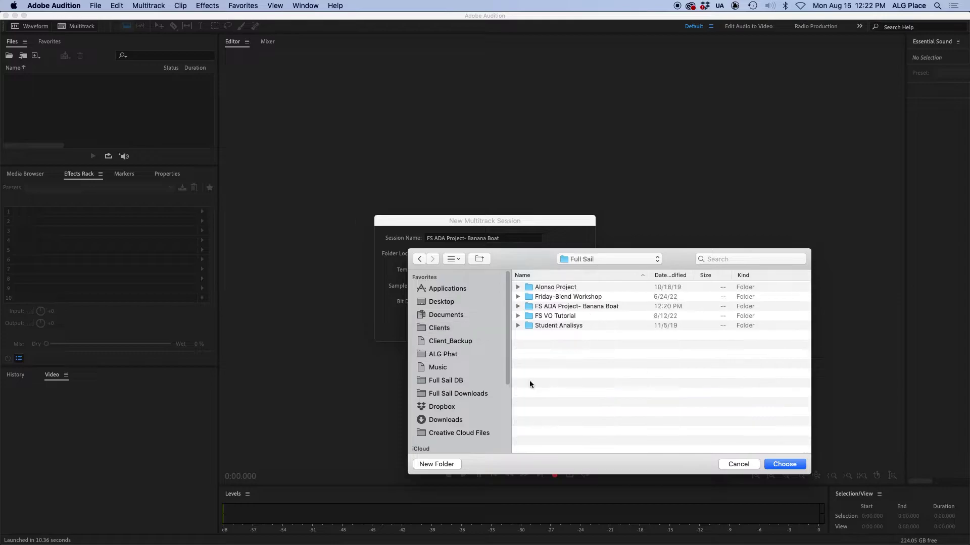
{"action": "left_click", "coordinate": [527, 307]}
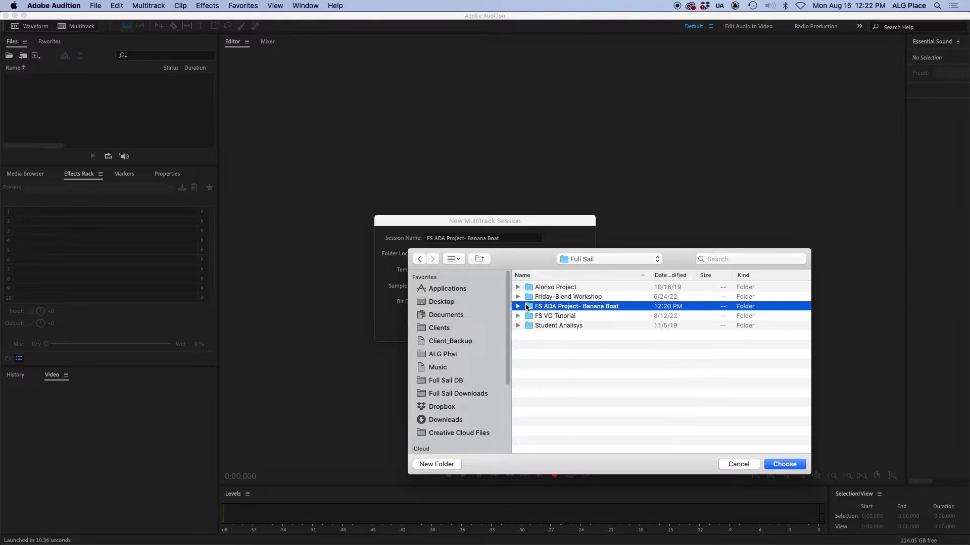
{"action": "double_click", "coordinate": [529, 306]}
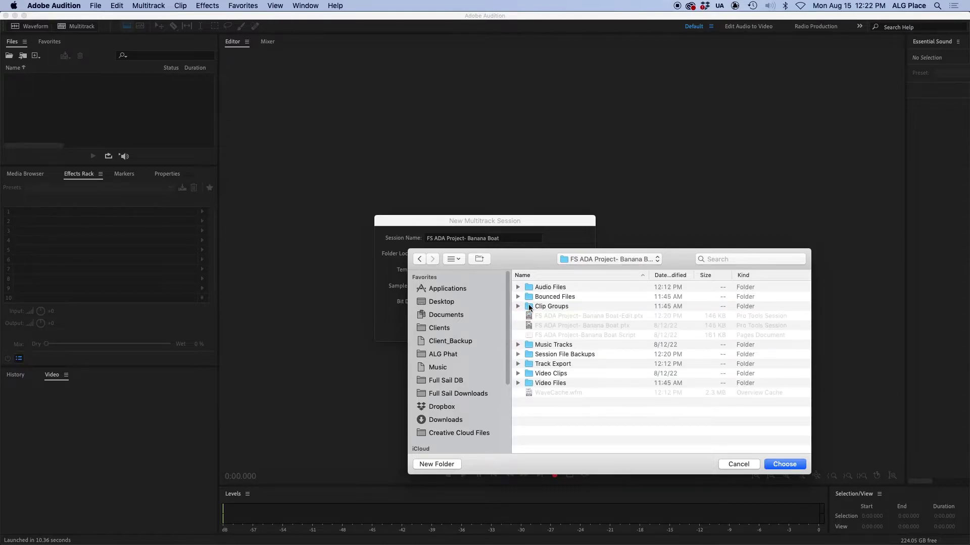
- Create an Audition subfolder there and choose it as the session folder
{"action": "left_click", "coordinate": [452, 464]}
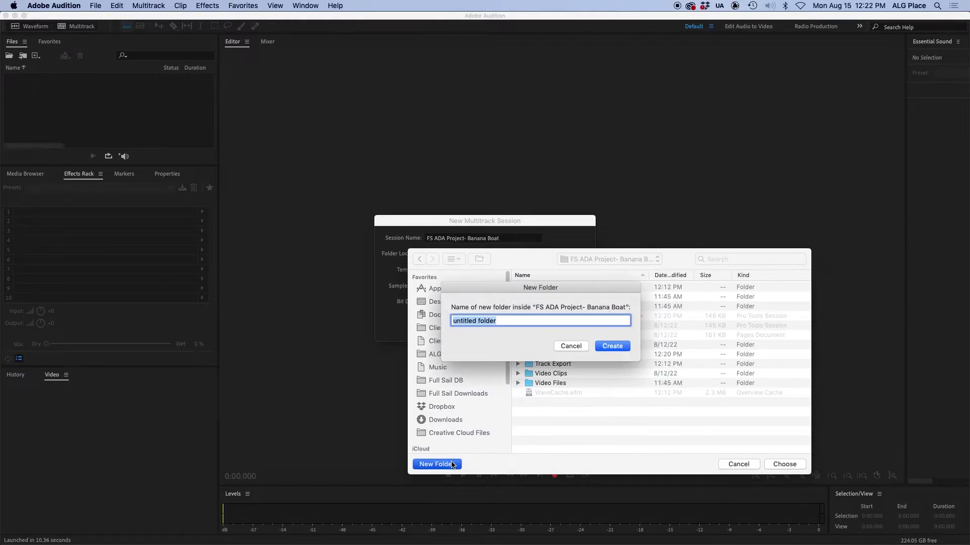
{"action": "type", "text": "Audition"}
{"action": "key", "text": "Return"}
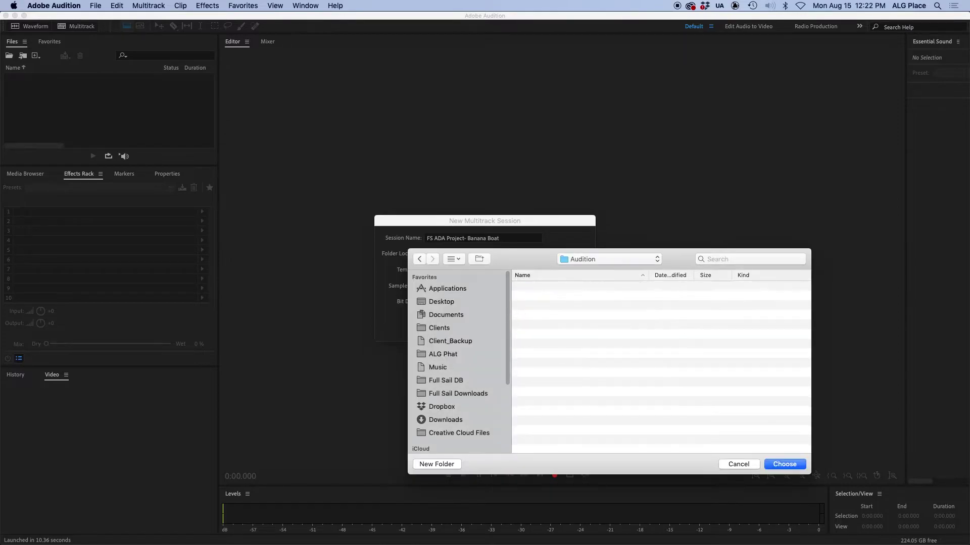
{"action": "left_click", "coordinate": [784, 464]}
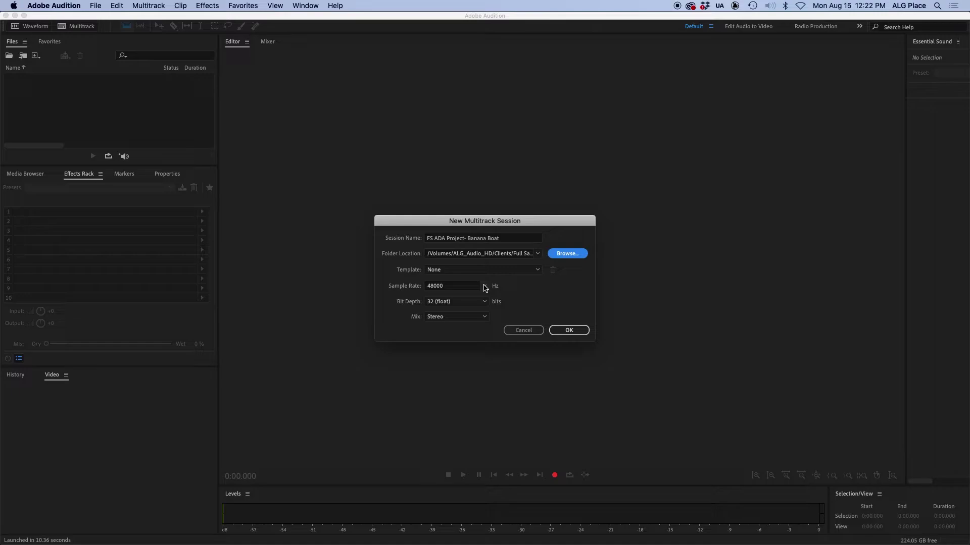
- Set the session bit depth to 24 and create the multitrack session
{"action": "left_click", "coordinate": [483, 302]}
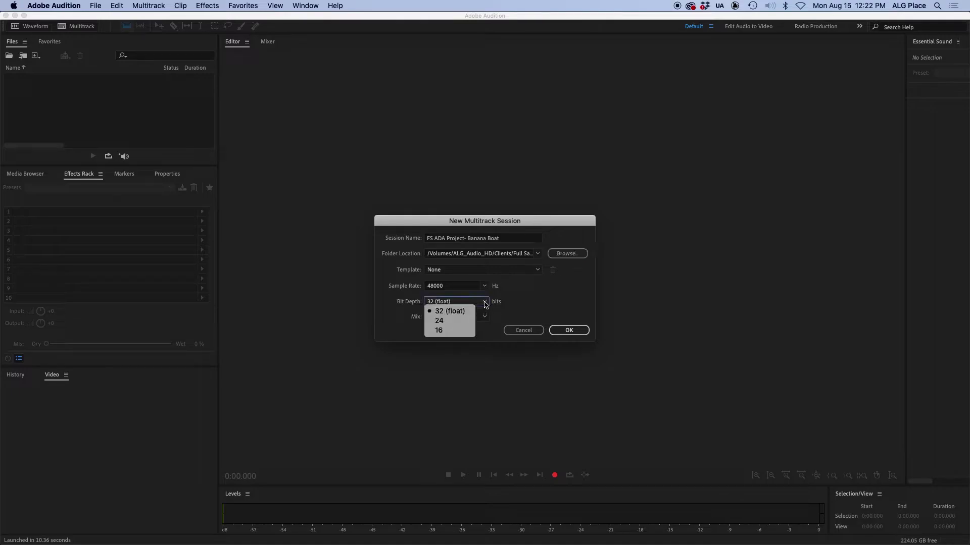
{"action": "left_click", "coordinate": [453, 322]}
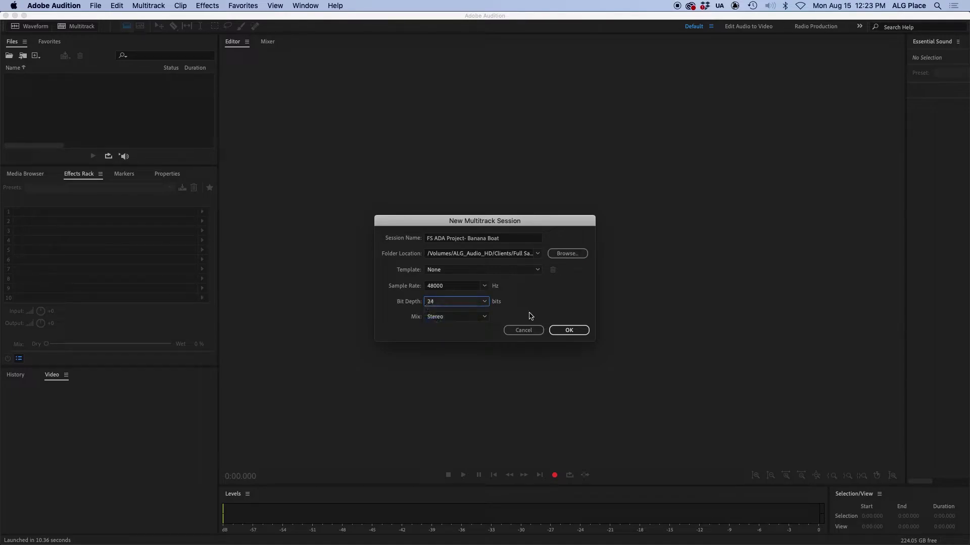
{"action": "left_click", "coordinate": [570, 331]}
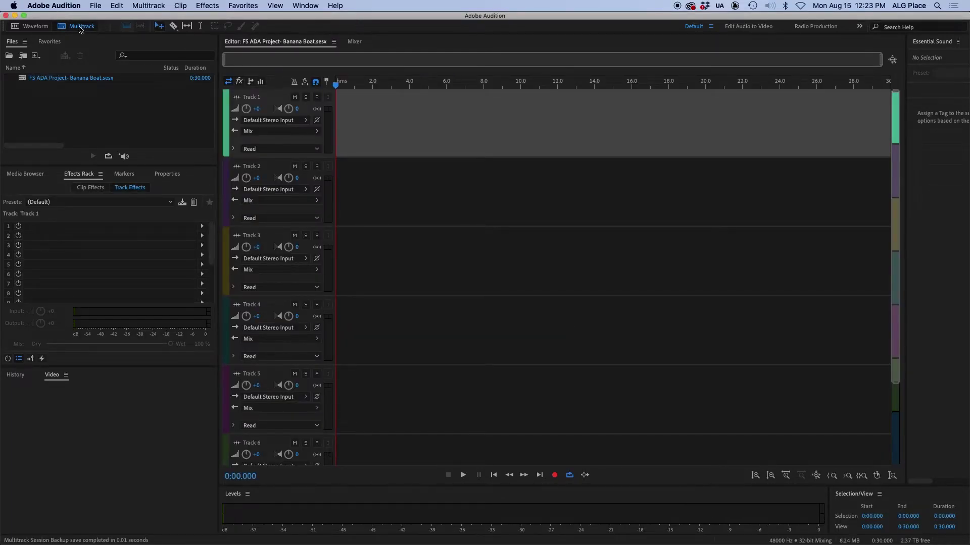
- Import Banana Boat - Video Asset.mp4 from the Gandia Class SSD Full Sail folder
{"action": "left_click", "coordinate": [96, 5]}
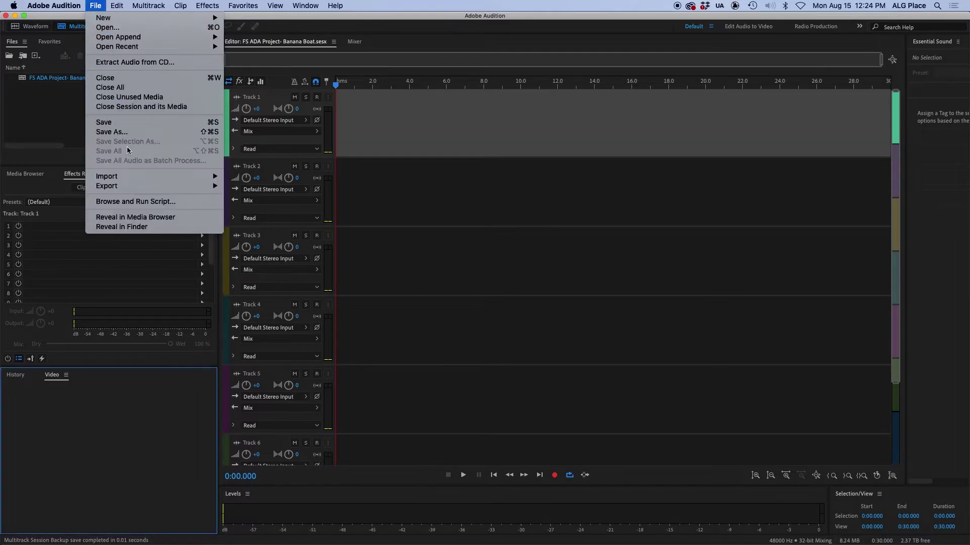
{"action": "mouse_move", "coordinate": [211, 176]}
{"action": "left_click", "coordinate": [241, 176]}
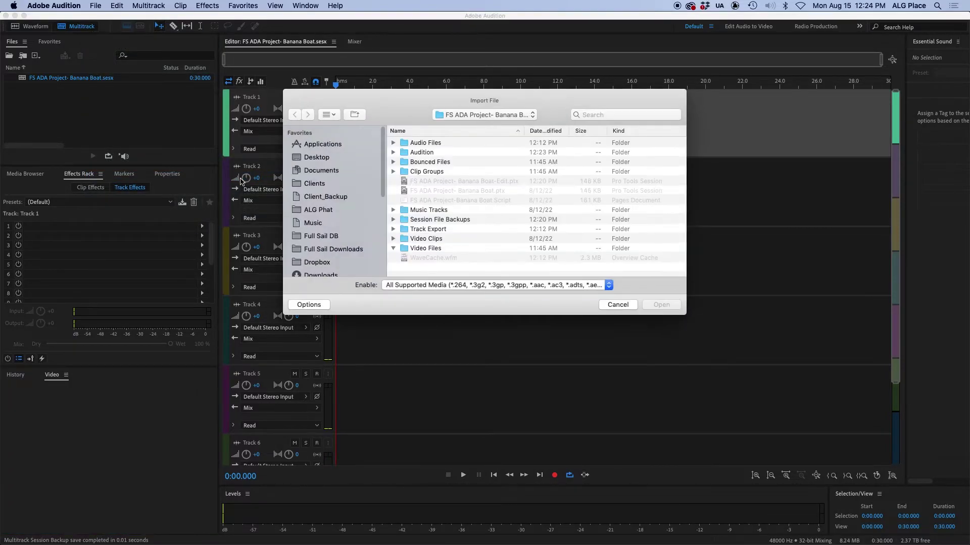
{"action": "scroll", "coordinate": [345, 226], "scroll_direction": "down", "scroll_amount": 5}
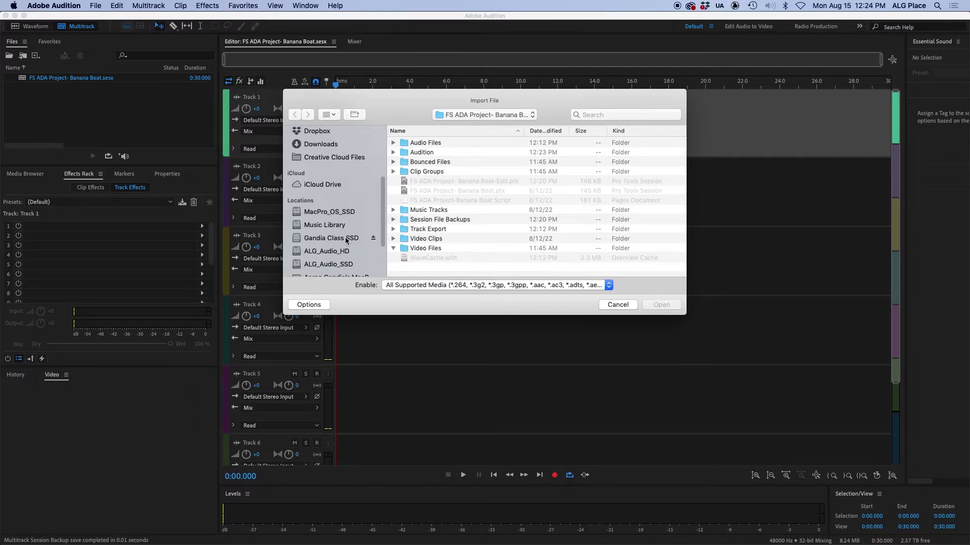
{"action": "left_click", "coordinate": [347, 239]}
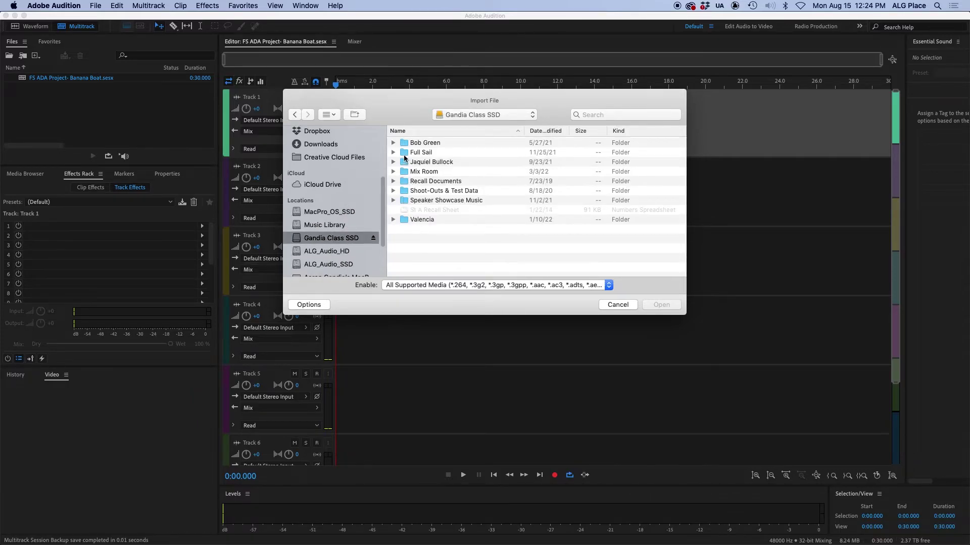
{"action": "left_click", "coordinate": [404, 155]}
{"action": "double_click", "coordinate": [404, 153]}
{"action": "scroll", "coordinate": [415, 215], "scroll_direction": "down", "scroll_amount": 3}
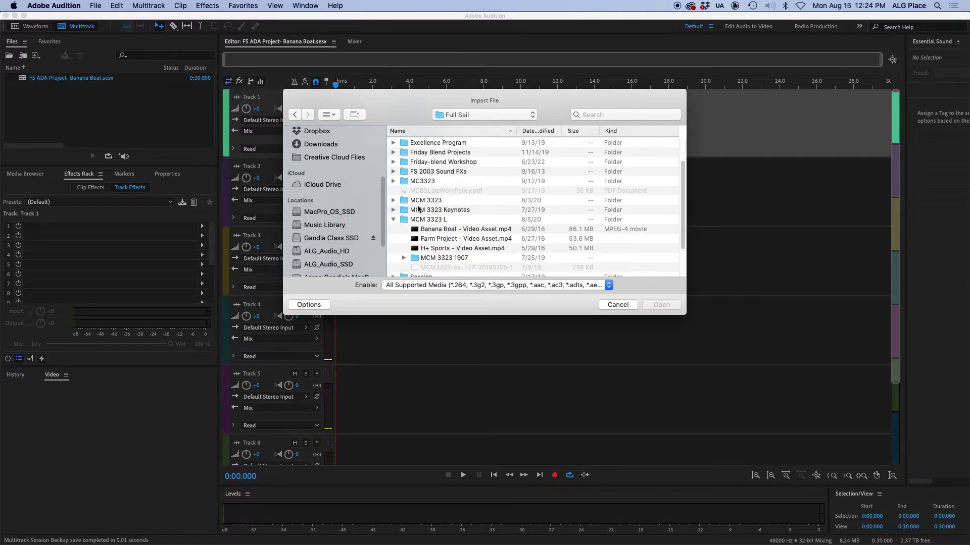
{"action": "left_click", "coordinate": [461, 230]}
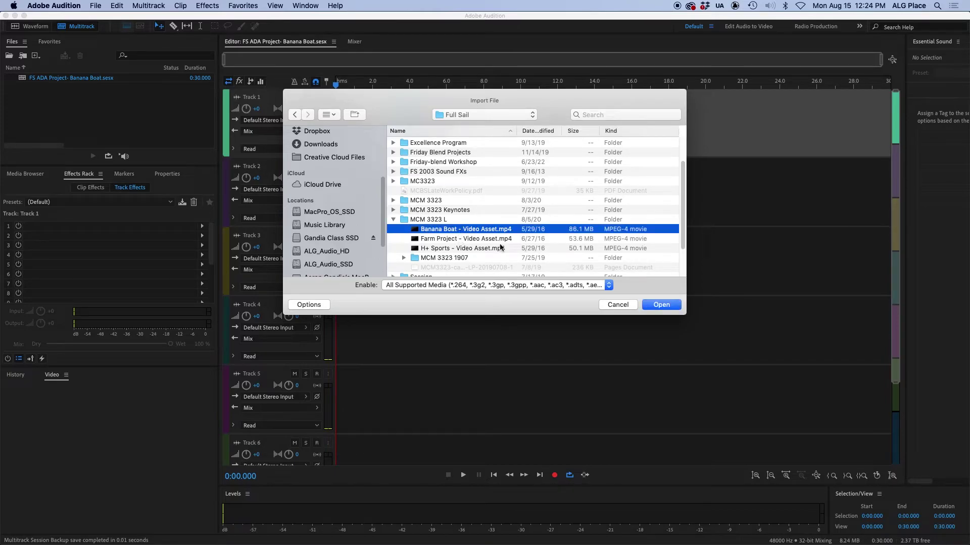
{"action": "left_click", "coordinate": [667, 305]}
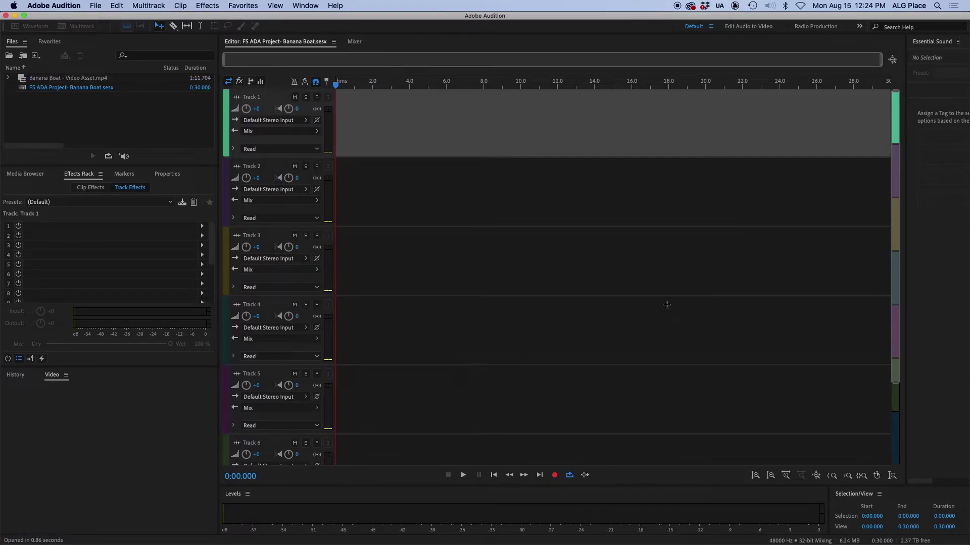
- Drag the Banana Boat video from the Files panel onto the start of Track 1
{"action": "left_click", "coordinate": [68, 89]}
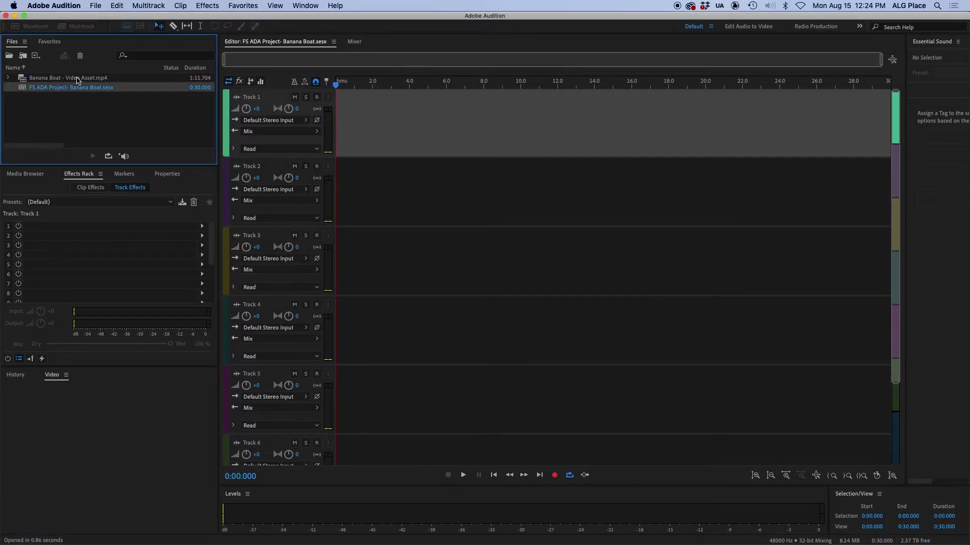
{"action": "left_click_drag", "start_coordinate": [75, 78], "coordinate": [334, 115]}
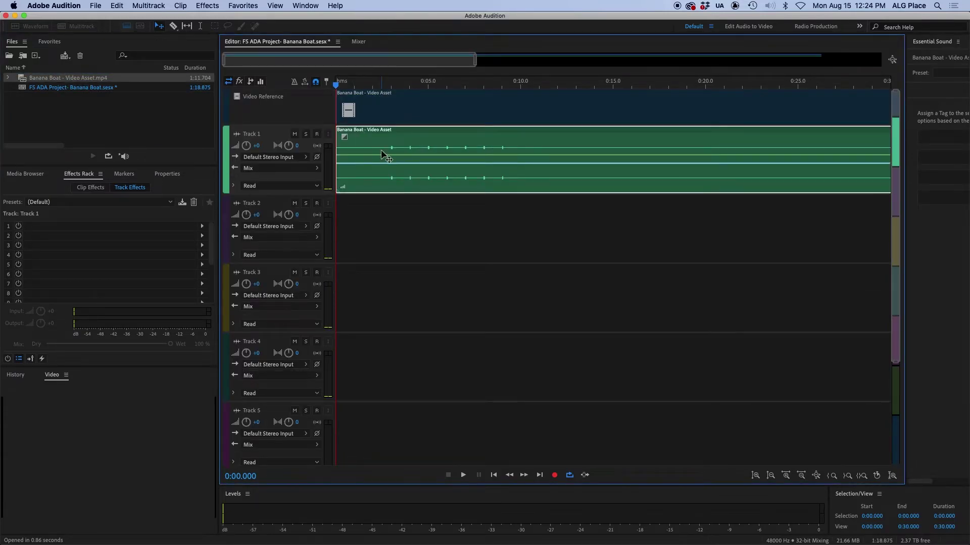
- Rename Track 1 to Count-In
{"action": "left_click", "coordinate": [255, 135]}
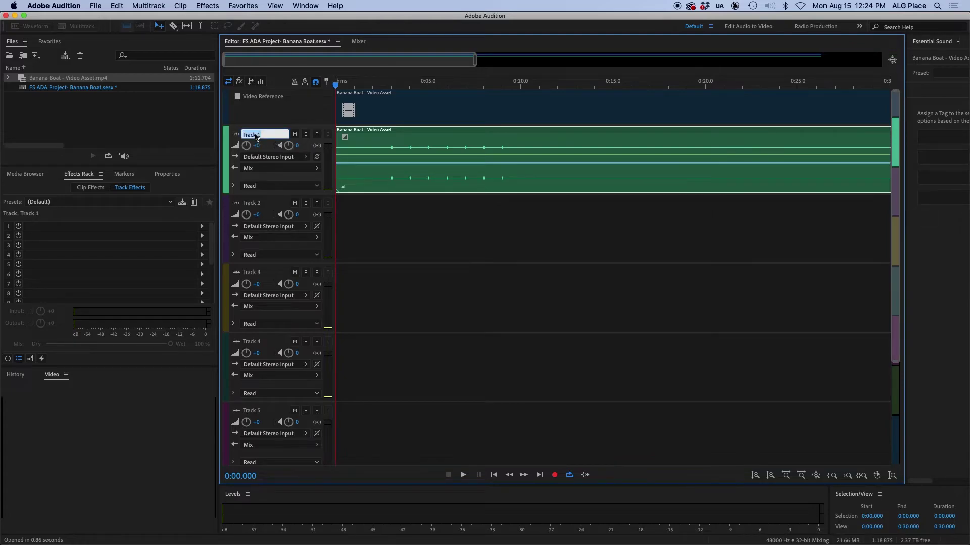
{"action": "type", "text": "Count-In"}
{"action": "key", "text": "Return"}
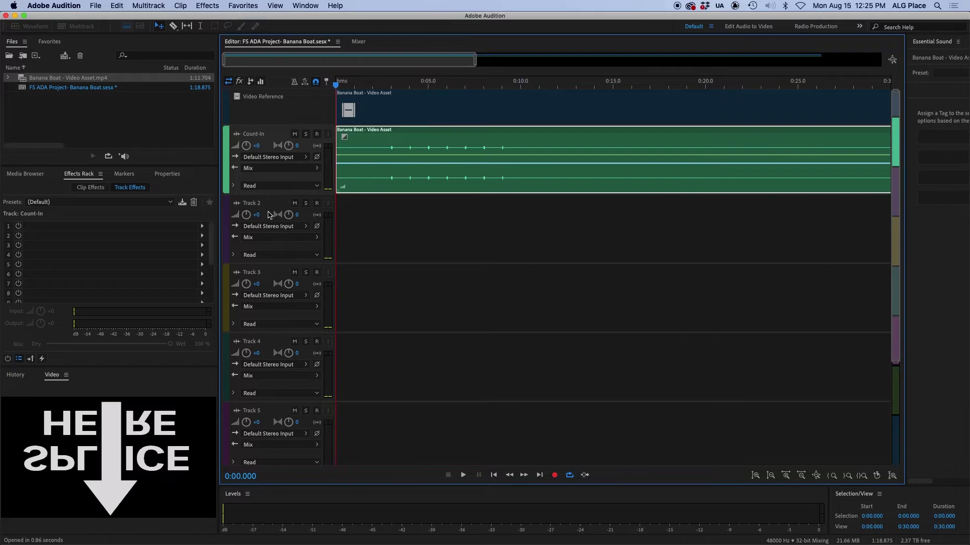
- Name Tracks 2 and 3 for the first and second voice-over takes
{"action": "double_click", "coordinate": [260, 204]}
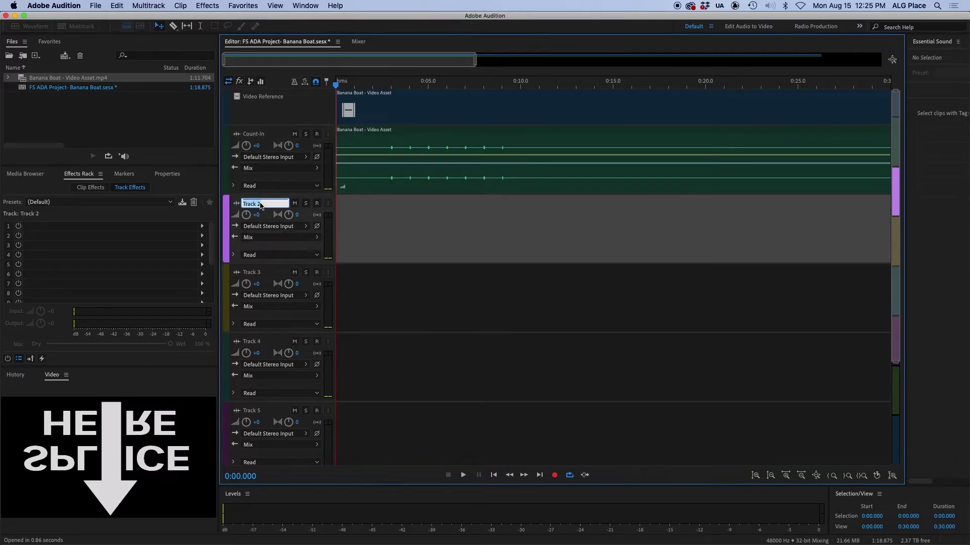
{"action": "type", "text": "VO Aimee Tk1"}
{"action": "key", "text": "Return"}
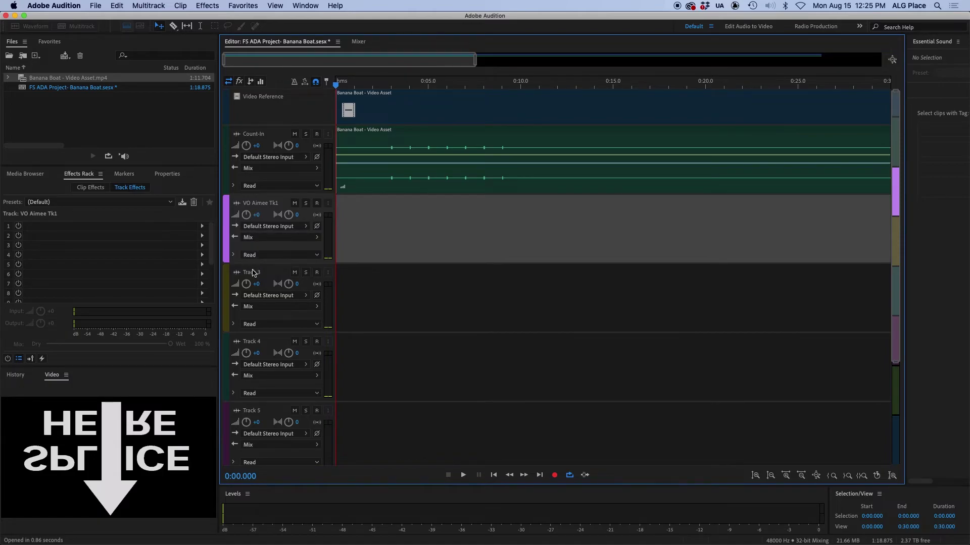
{"action": "left_click", "coordinate": [253, 274]}
{"action": "left_click", "coordinate": [253, 273]}
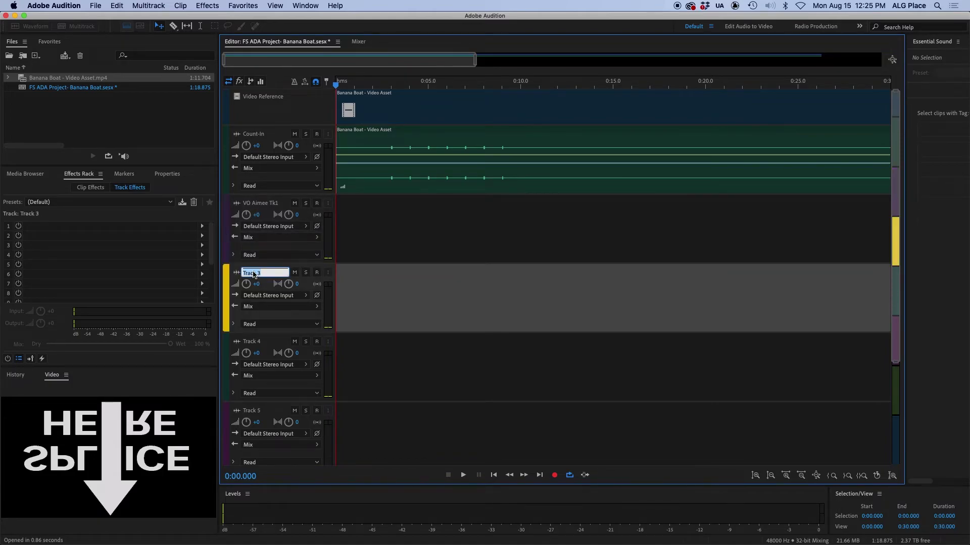
{"action": "type", "text": "VO Aimee Tk2"}
- Finish naming Track 3, then play the session from the start to about 0:10
{"action": "key", "text": "Return"}
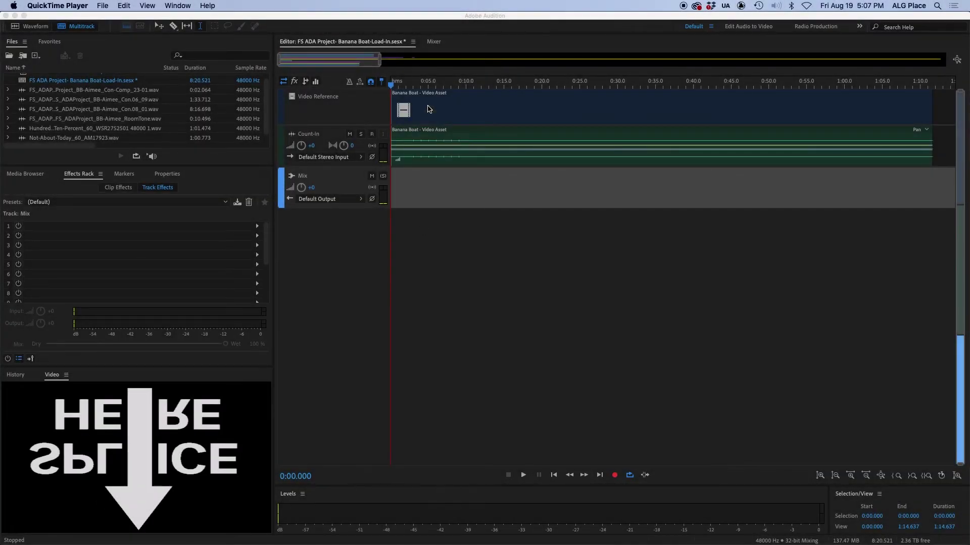
{"action": "left_click", "coordinate": [427, 87]}
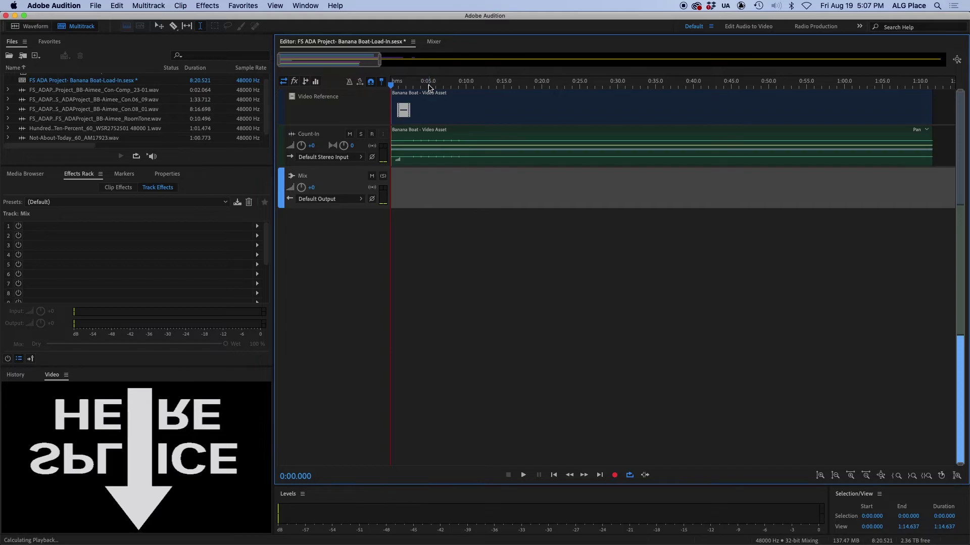
{"action": "left_click", "coordinate": [435, 85]}
{"action": "key", "text": "space"}
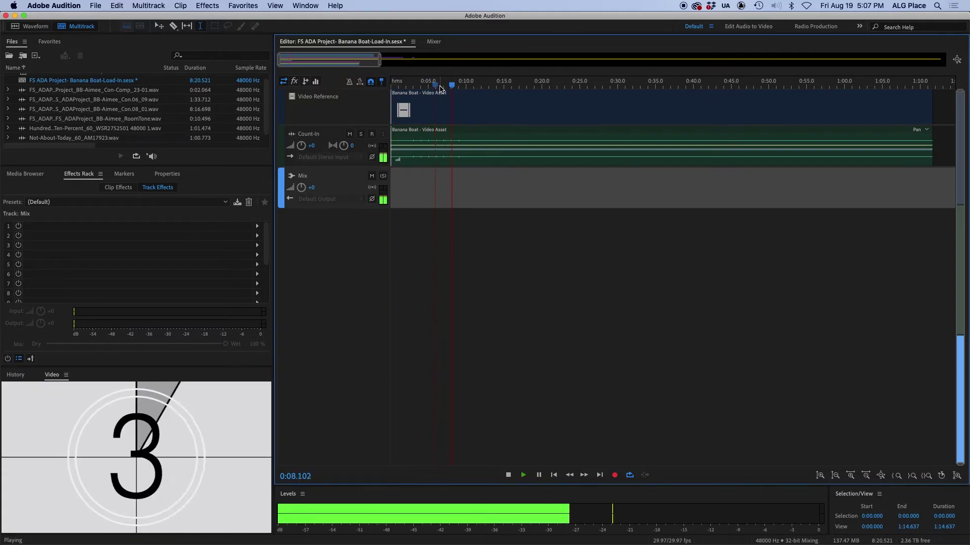
{"action": "left_click", "coordinate": [468, 87]}
- Add a cue marker at 0:11.456 on the timeline
{"action": "left_click_drag", "start_coordinate": [468, 89], "coordinate": [476, 86]}
{"action": "key", "text": "m"}
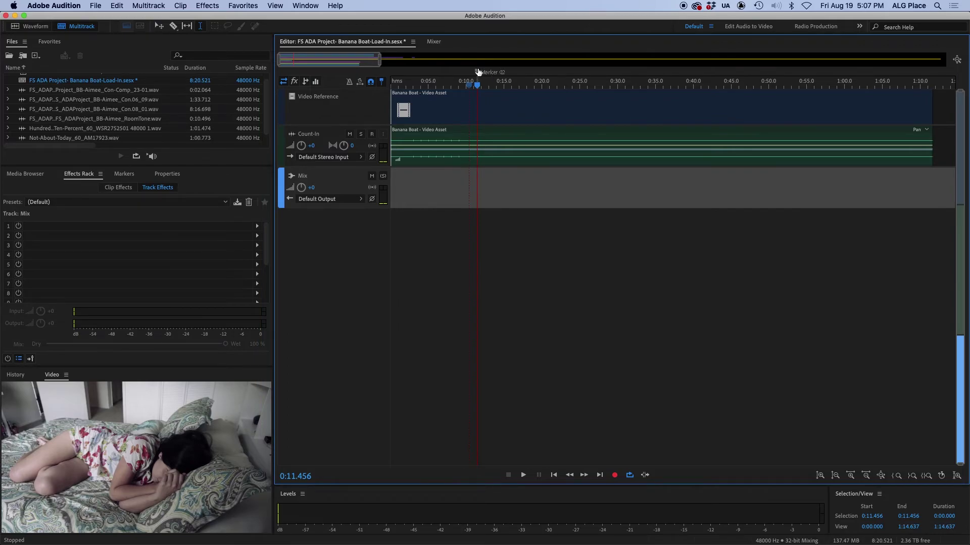
{"action": "left_click", "coordinate": [275, 6]}
- Show the Markers panel and rename Marker 02 to SFX Alarm
{"action": "mouse_move", "coordinate": [305, 5]}
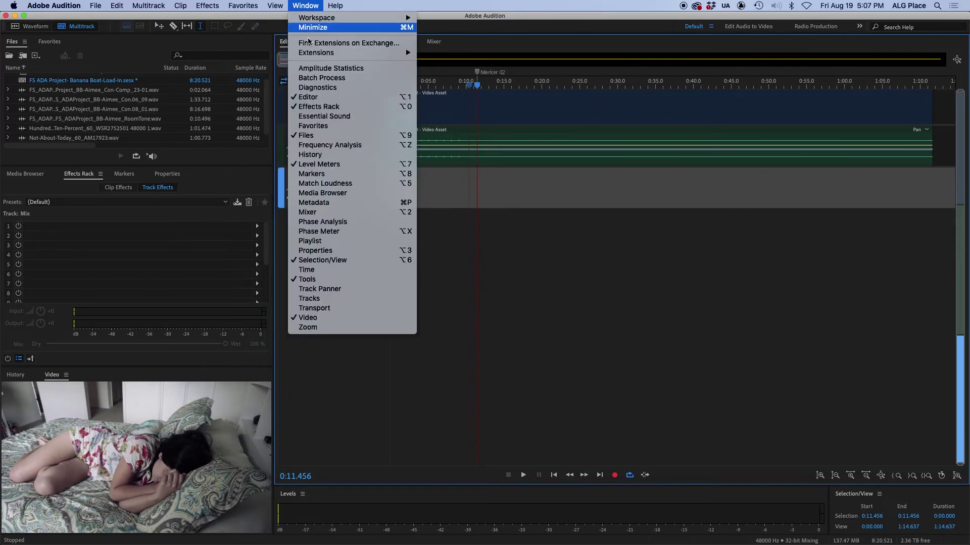
{"action": "left_click", "coordinate": [322, 175]}
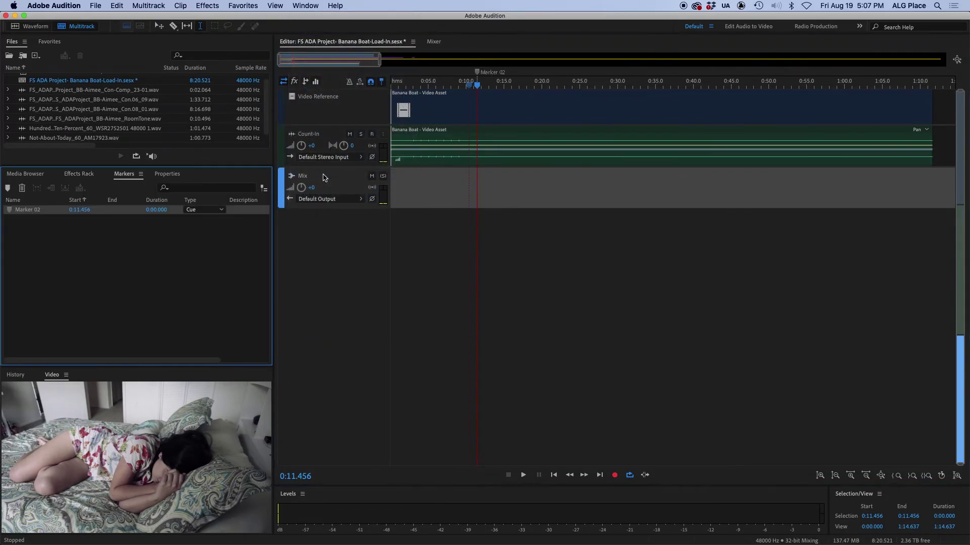
{"action": "double_click", "coordinate": [37, 209]}
{"action": "type", "text": "SFX Alarm"}
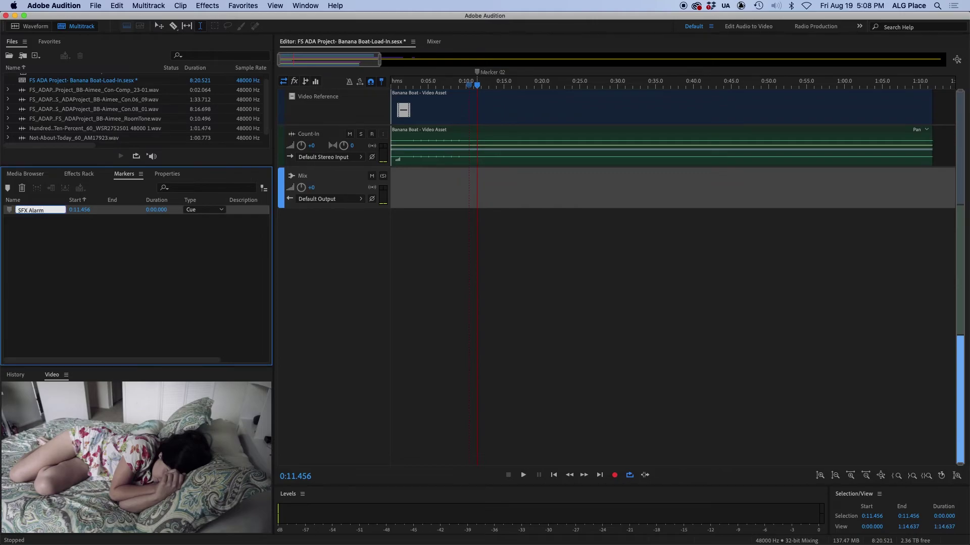
{"action": "key", "text": "Return"}
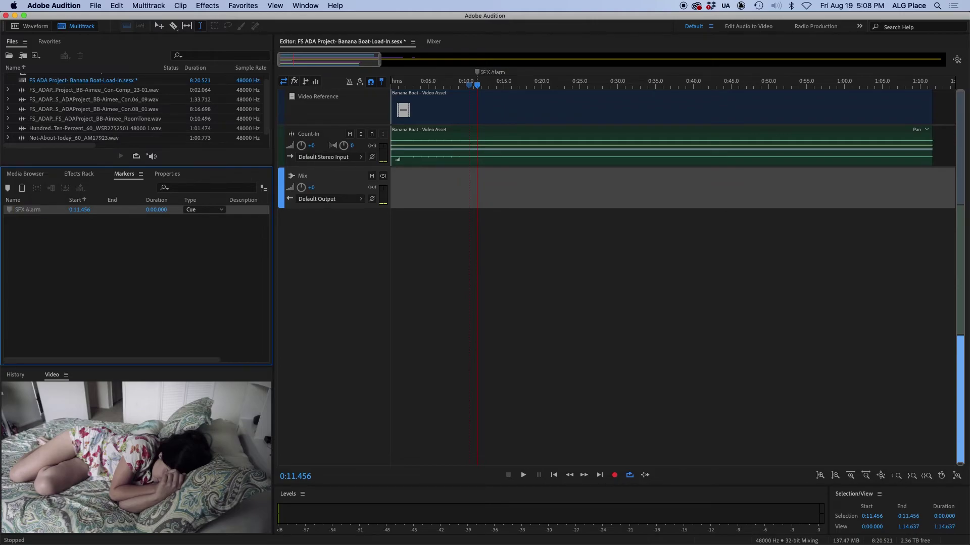
- Add a marker at 0:10.080 named Mus Start
{"action": "mouse_move", "coordinate": [476, 85]}
{"action": "left_mouse_down"}
{"action": "mouse_move", "coordinate": [497, 87]}
{"action": "mouse_move", "coordinate": [468, 86]}
{"action": "left_mouse_up"}
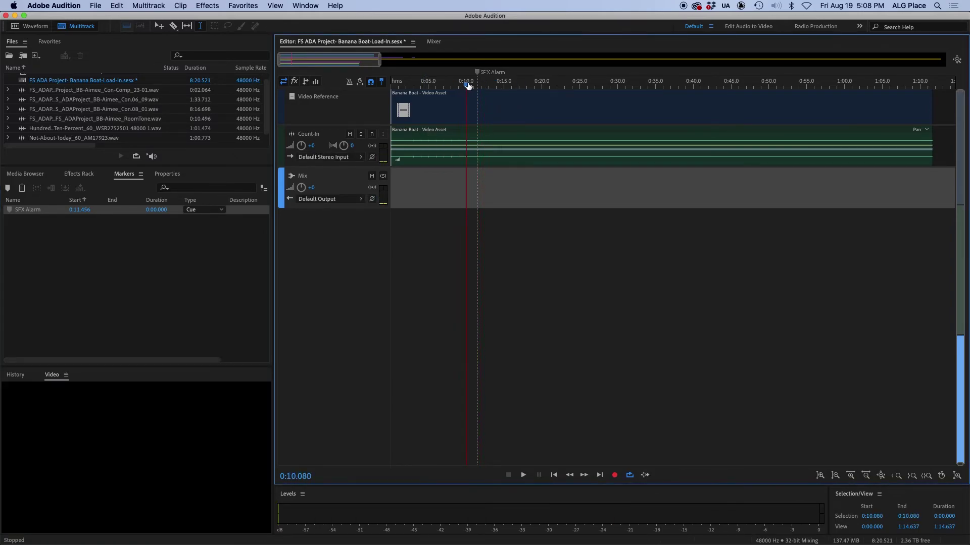
{"action": "key", "text": "m"}
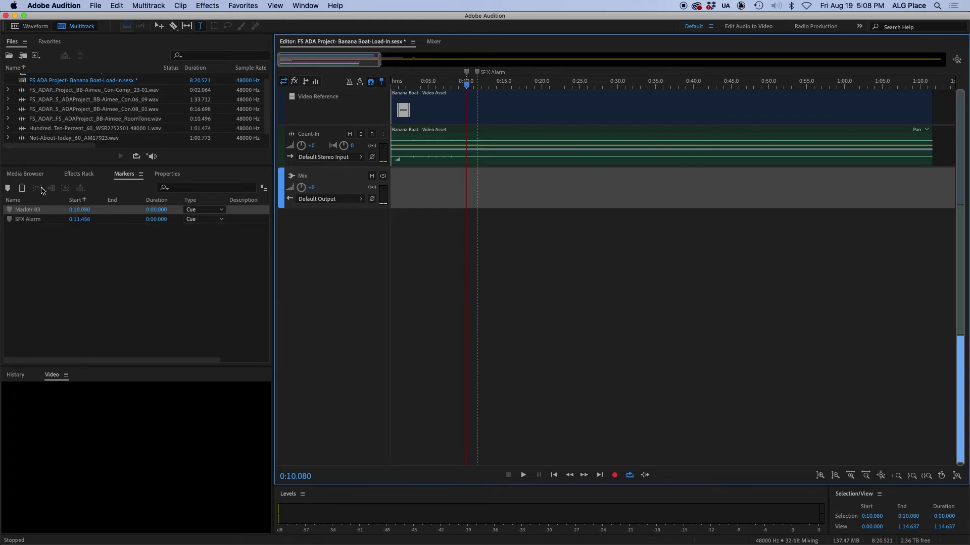
{"action": "left_click", "coordinate": [26, 211]}
{"action": "double_click", "coordinate": [27, 211]}
{"action": "type", "text": "Mu"}
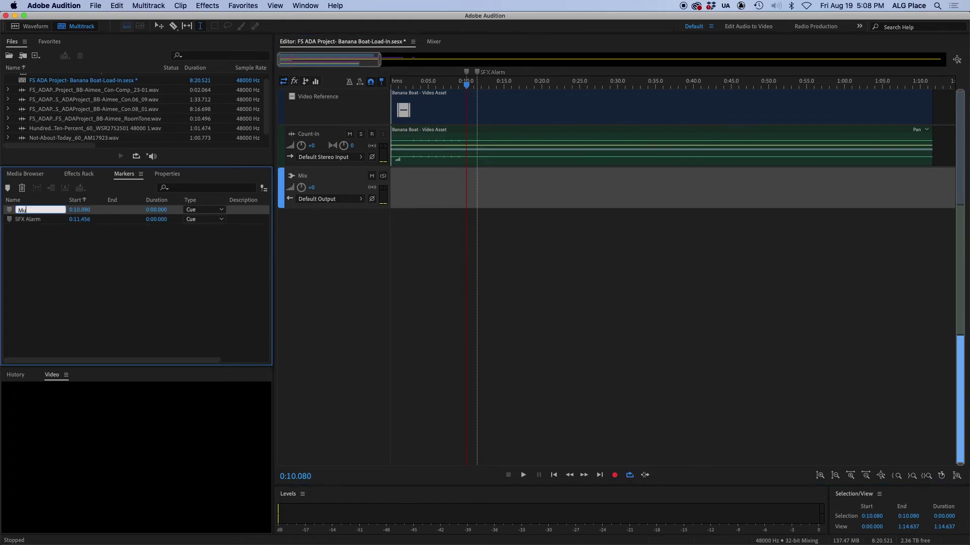
{"action": "type", "text": "s Start"}
{"action": "key", "text": "Return"}
- Add a marker at 0:17.217 named Sheets & Feet on Flr
{"action": "key", "text": "space"}
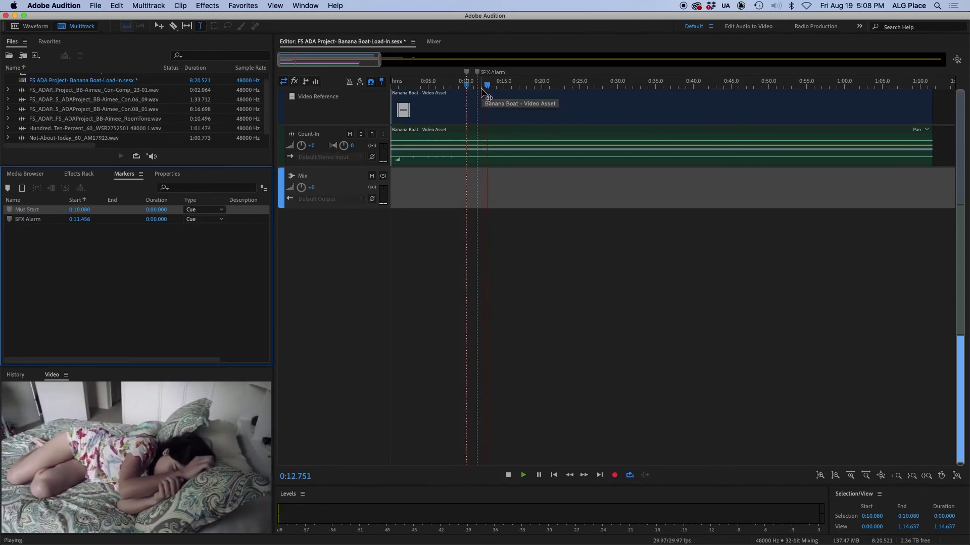
{"action": "key", "text": "space"}
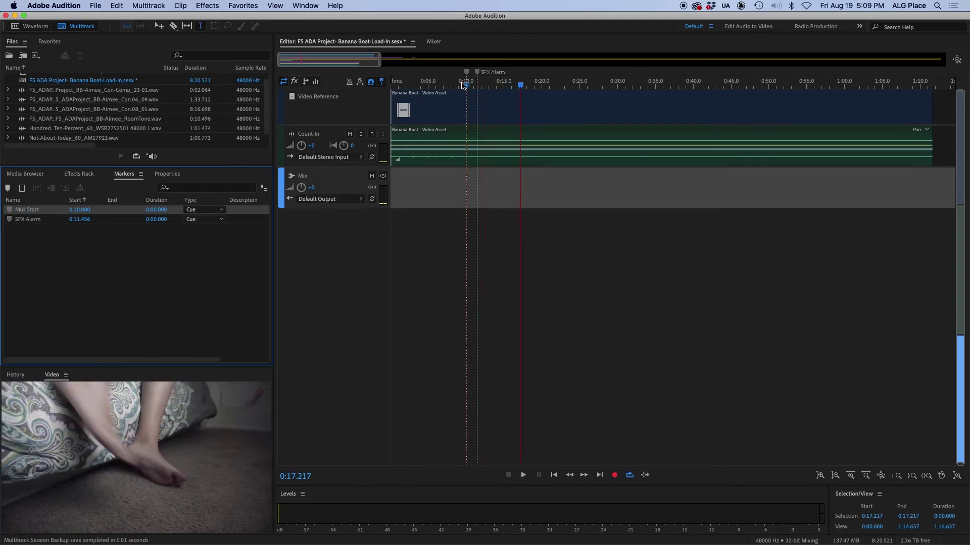
{"action": "key", "text": "m"}
{"action": "left_click", "coordinate": [27, 230]}
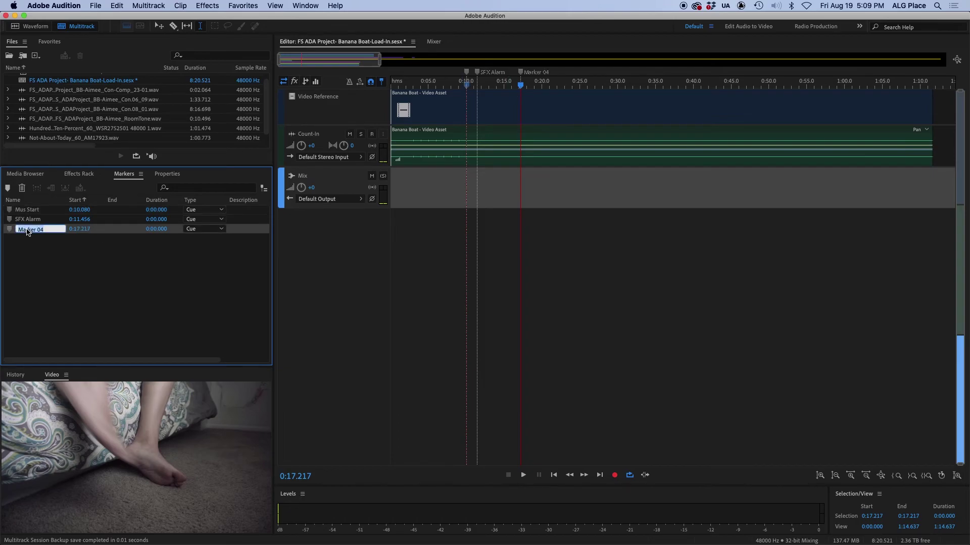
{"action": "type", "text": "Sheets & Feet on Flr"}
{"action": "key", "text": "Return"}
- Add a marker at 0:19.694 and begin naming it as an SFX cue
{"action": "key", "text": "space"}
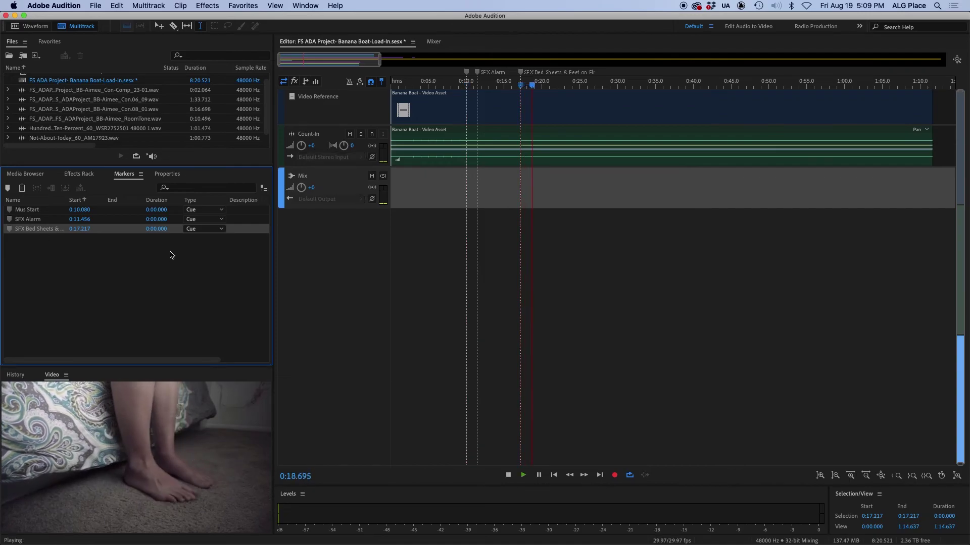
{"action": "key", "text": "space"}
{"action": "left_click_drag", "start_coordinate": [543, 84], "coordinate": [539, 85]}
{"action": "key", "text": "m"}
{"action": "left_click", "coordinate": [35, 238]}
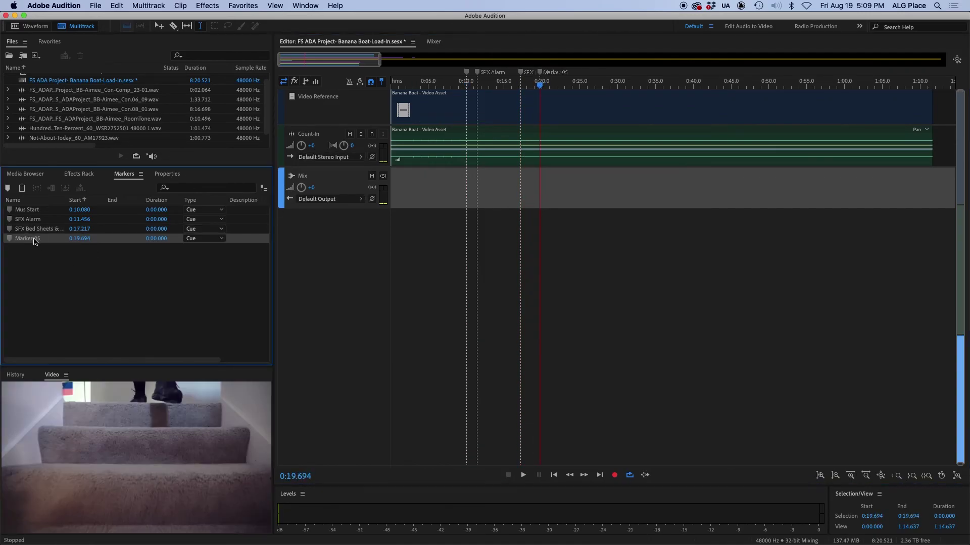
{"action": "left_click", "coordinate": [34, 238]}
{"action": "type", "text": "SFX Stairs"}
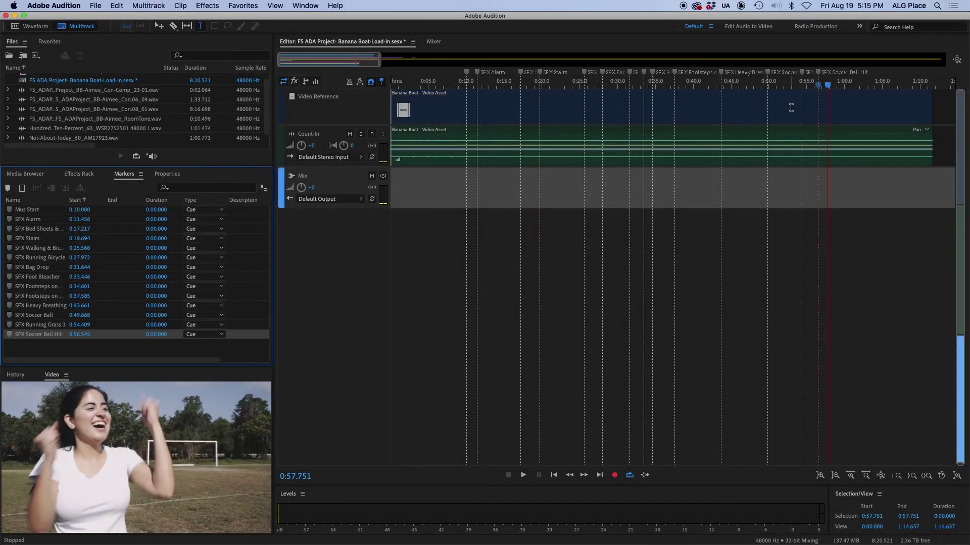
- Add a marker at 0:57.751 named SFX Goal!! Crowd, plus another at 1:00.042
{"action": "key", "text": "m"}
{"action": "left_click", "coordinate": [29, 345]}
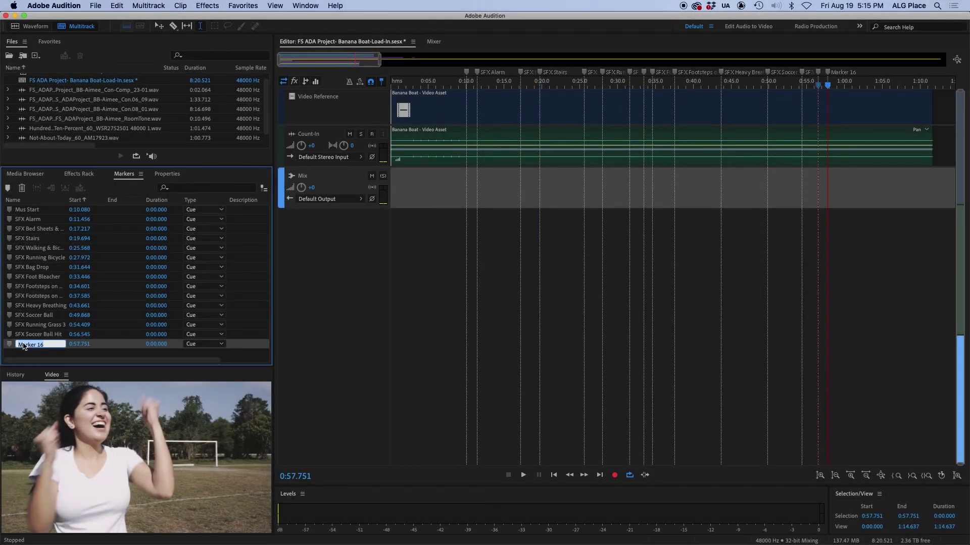
{"action": "type", "text": "SFX Goal!!"}
{"action": "key", "text": "Return"}
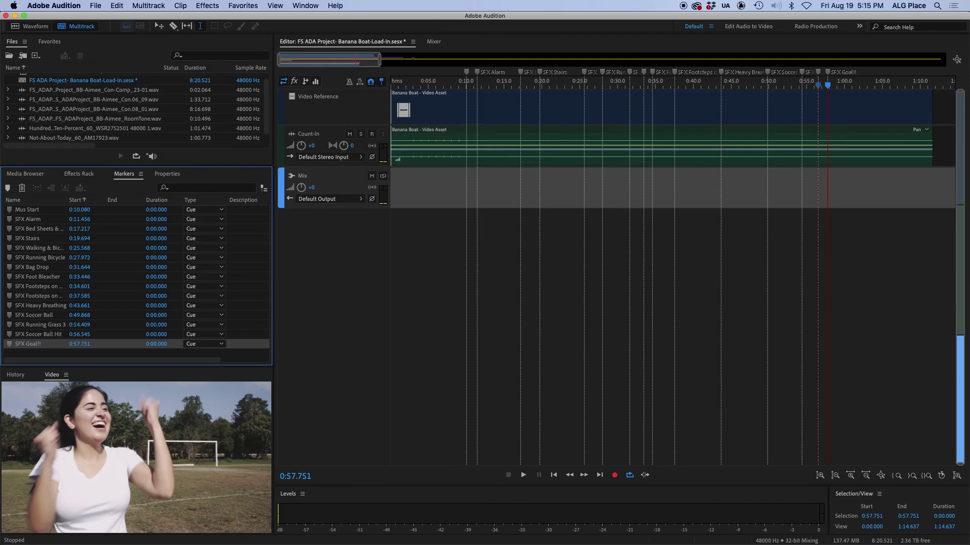
{"action": "key", "text": "space"}
{"action": "left_click", "coordinate": [30, 344]}
{"action": "key", "text": "Right"}
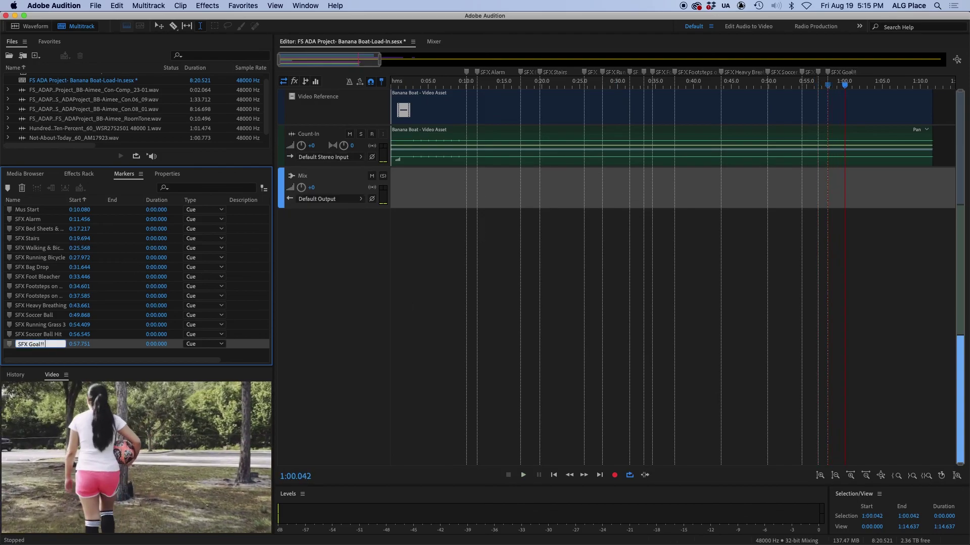
{"action": "type", "text": "Crowd"}
{"action": "key", "text": "Return"}
{"action": "key", "text": "m"}
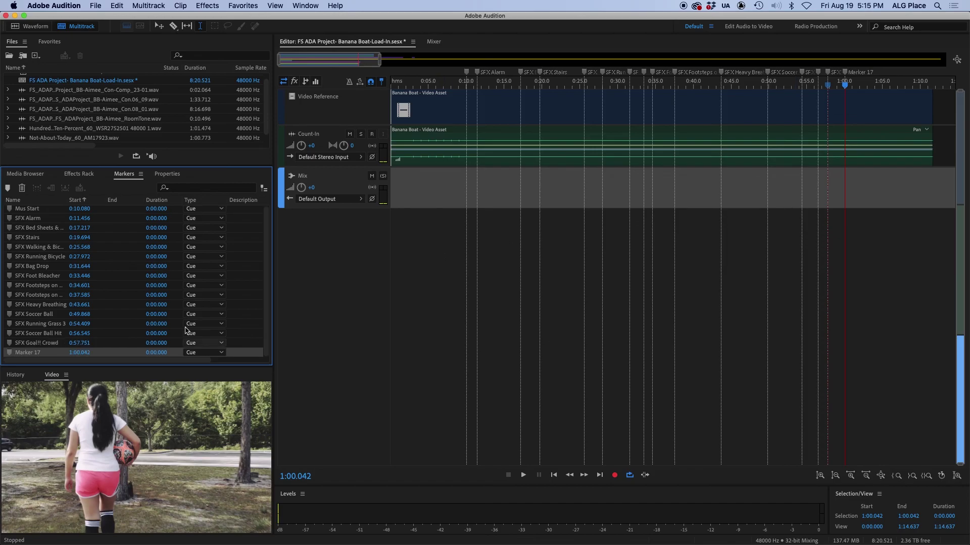